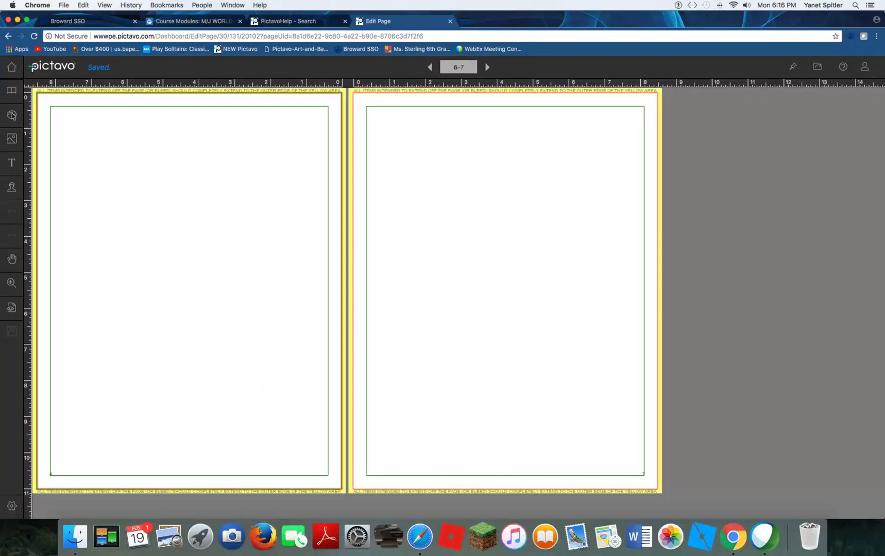
# Search the art templates for code J1T3529 and show its single Templates result.
pyautogui.click(11, 118)
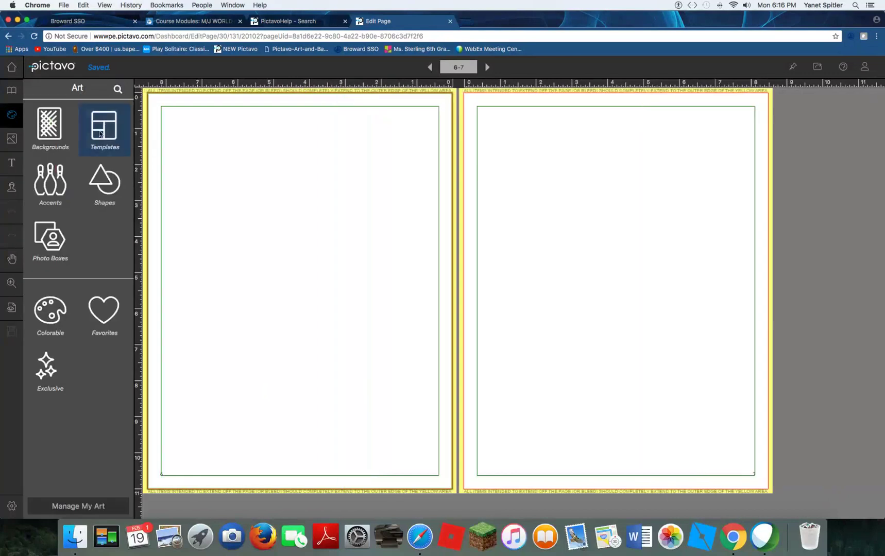
pyautogui.click(101, 133)
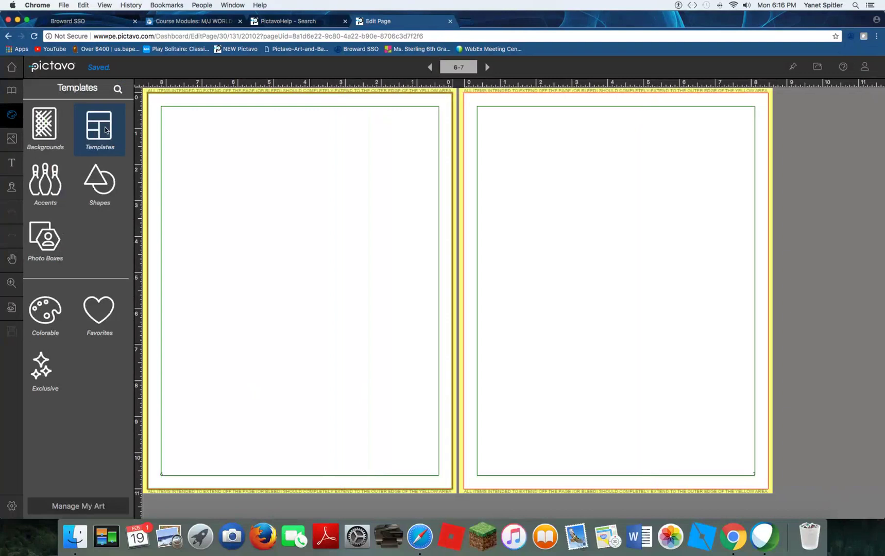
pyautogui.click(117, 90)
pyautogui.click(53, 114)
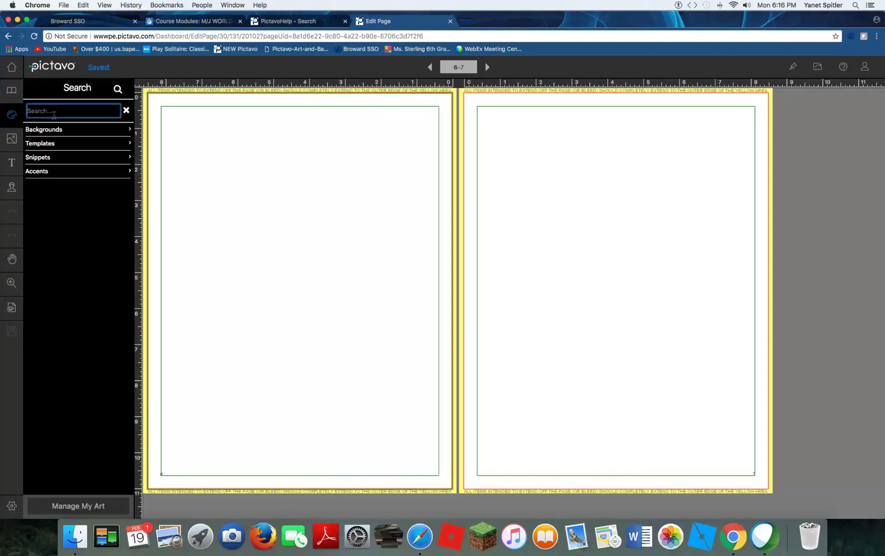
pyautogui.write('l')
pyautogui.write('1t35')
pyautogui.write('29')
pyautogui.press('Return')
pyautogui.click(50, 144)
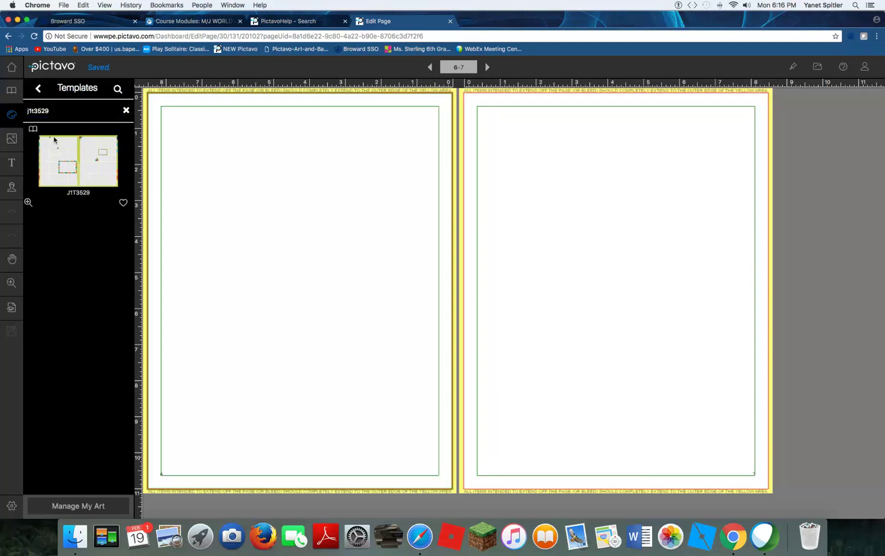
# Drop template J1T3529 onto the 6–7 spread, agreeing to clear existing page items.
pyautogui.moveTo(75, 154); pyautogui.dragTo(307, 159)
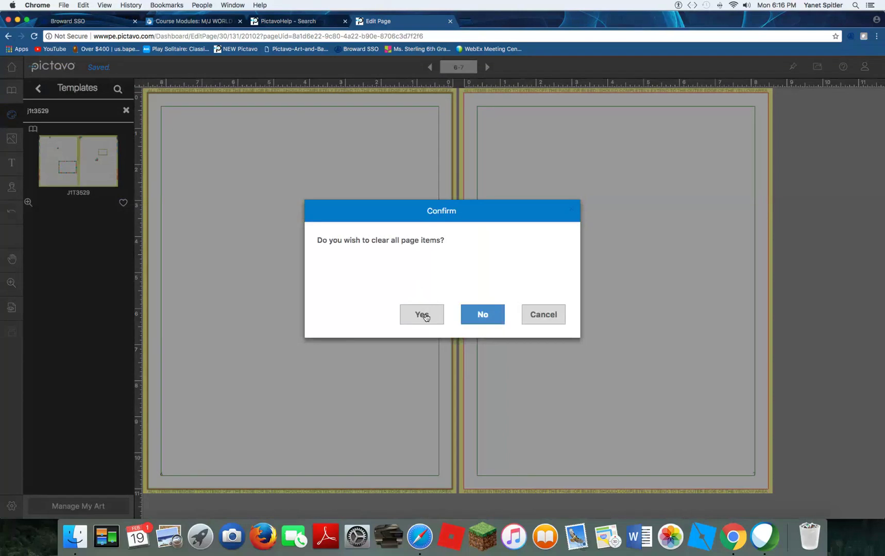
pyautogui.click(422, 315)
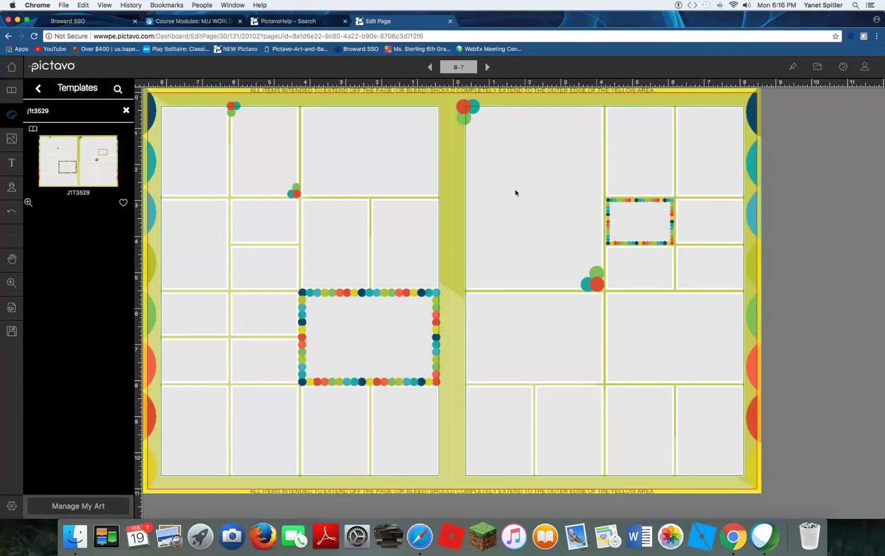
# Ungroup page 7's template items, delete its large top-left photo frame, and clear the search.
pyautogui.click(489, 195)
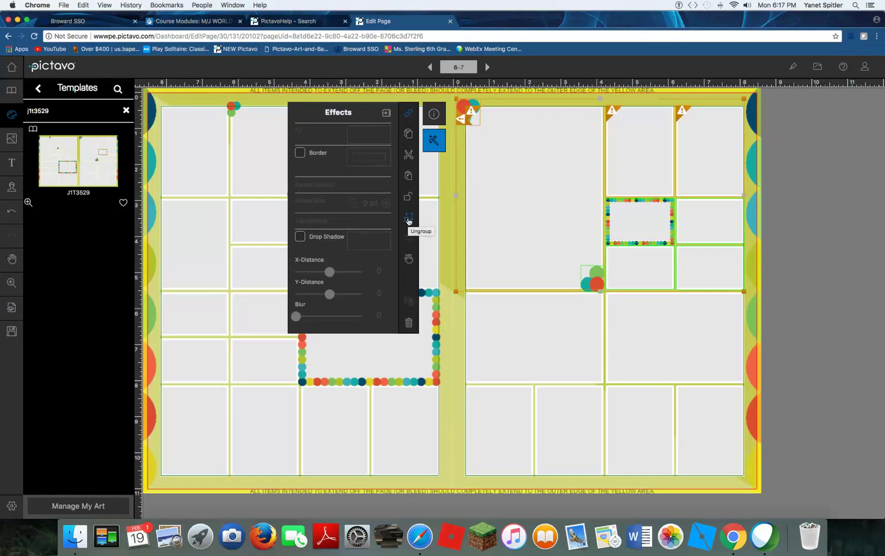
pyautogui.click(447, 200)
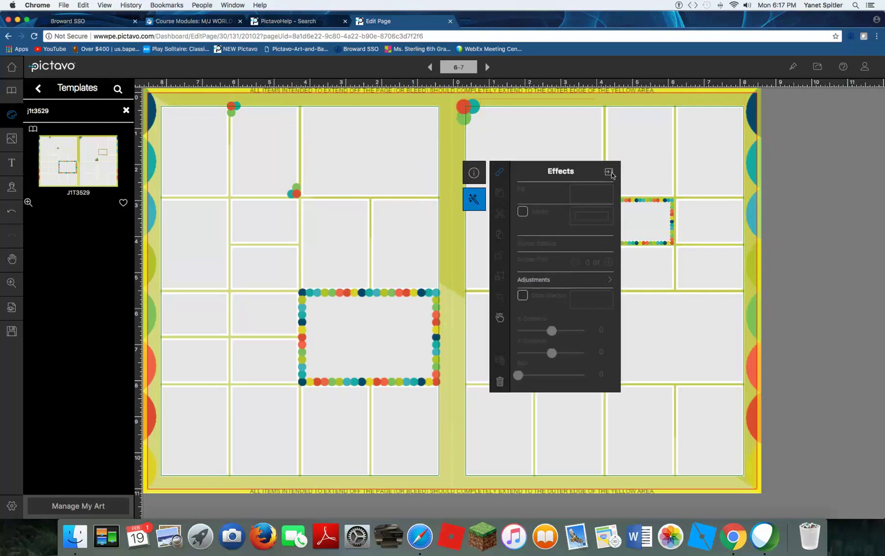
pyautogui.click(610, 175)
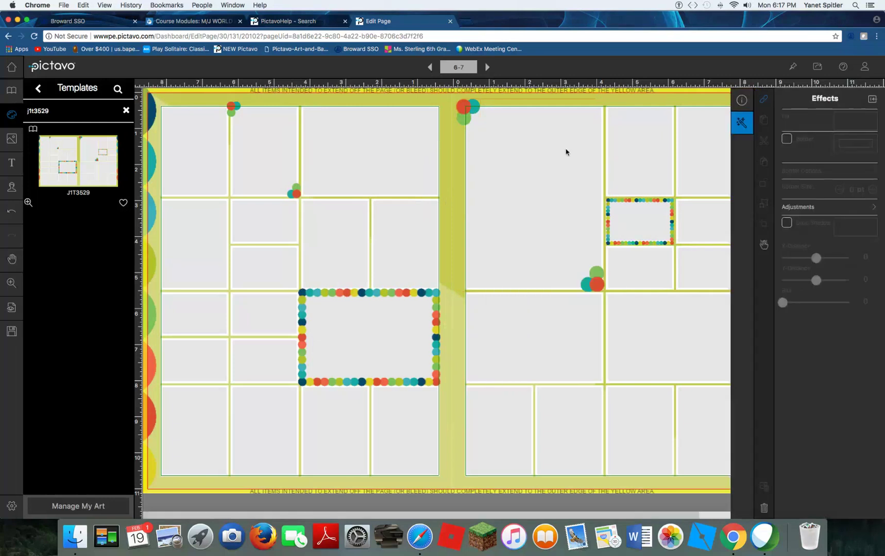
pyautogui.click(510, 183)
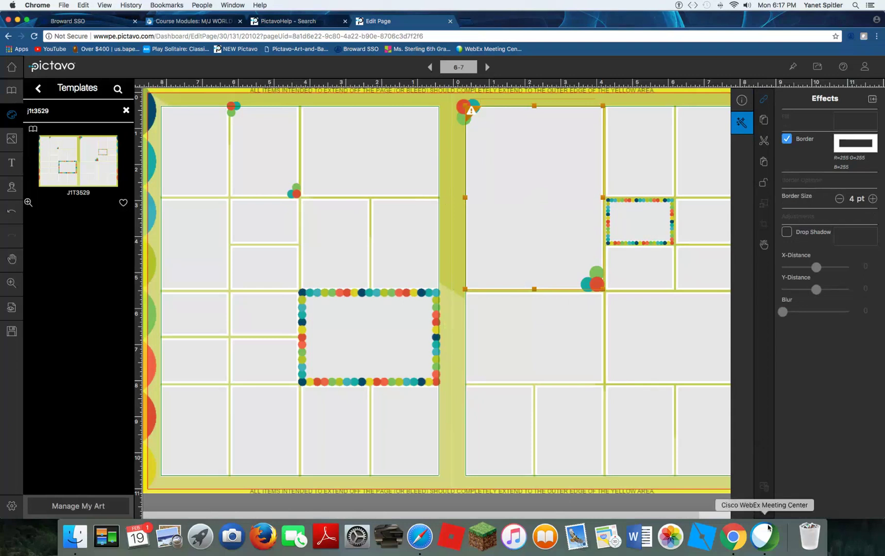
pyautogui.click(764, 510)
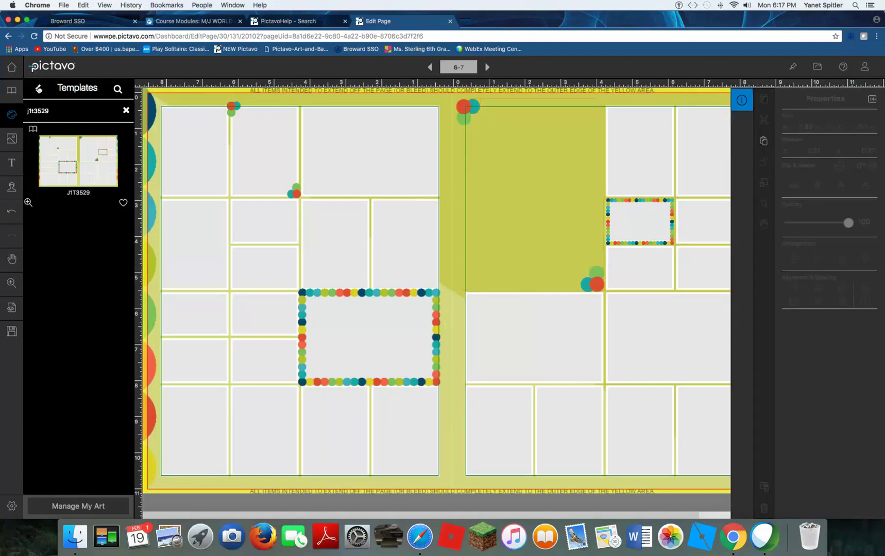
pyautogui.click(125, 112)
pyautogui.click(40, 89)
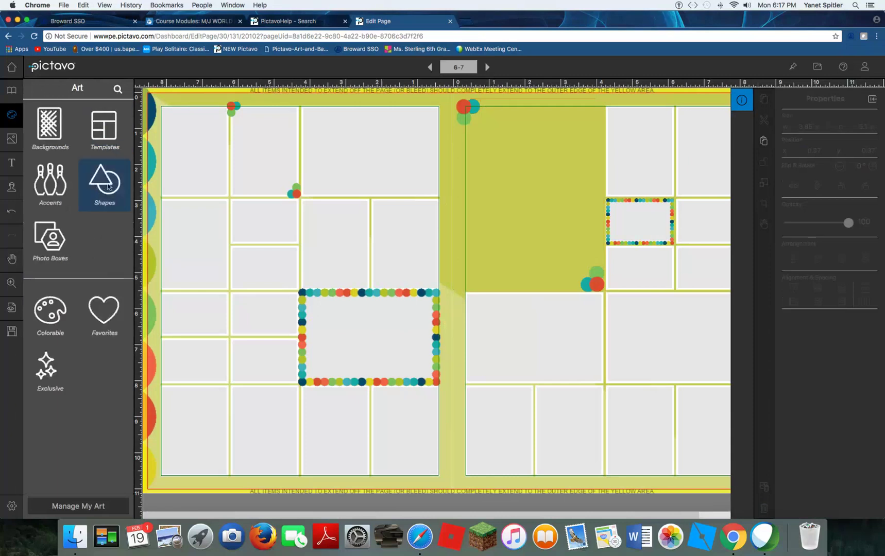
# Place a square over the emptied page-7 area and fill it dark navy blue.
pyautogui.click(107, 187)
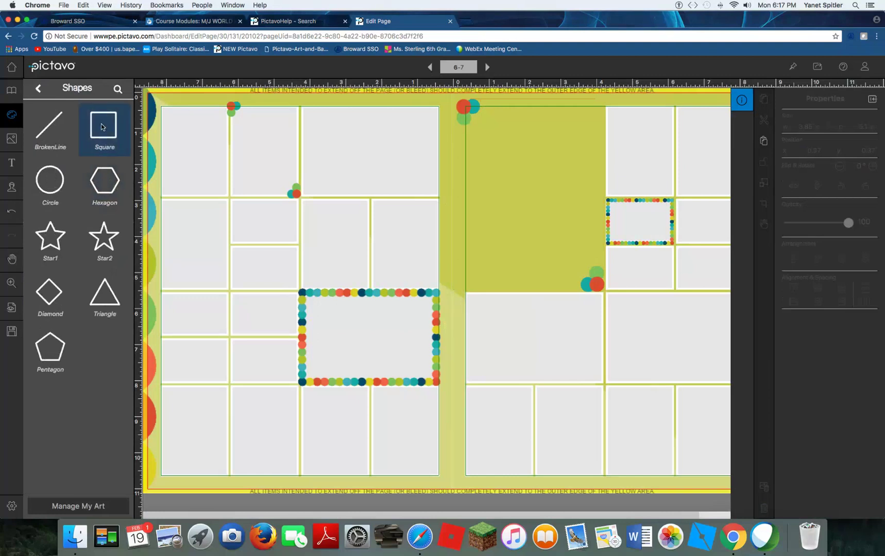
pyautogui.moveTo(170, 131); pyautogui.dragTo(597, 287)
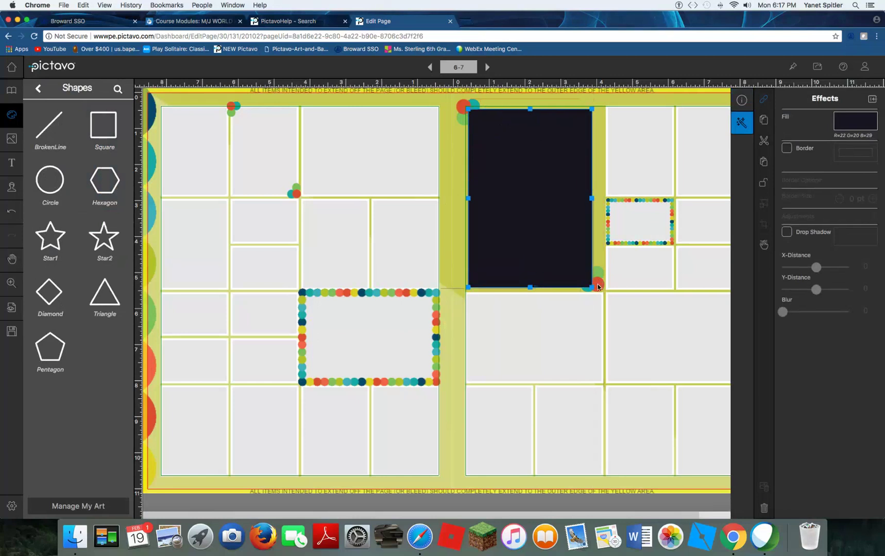
pyautogui.click(870, 127)
pyautogui.click(864, 278)
pyautogui.click(853, 193)
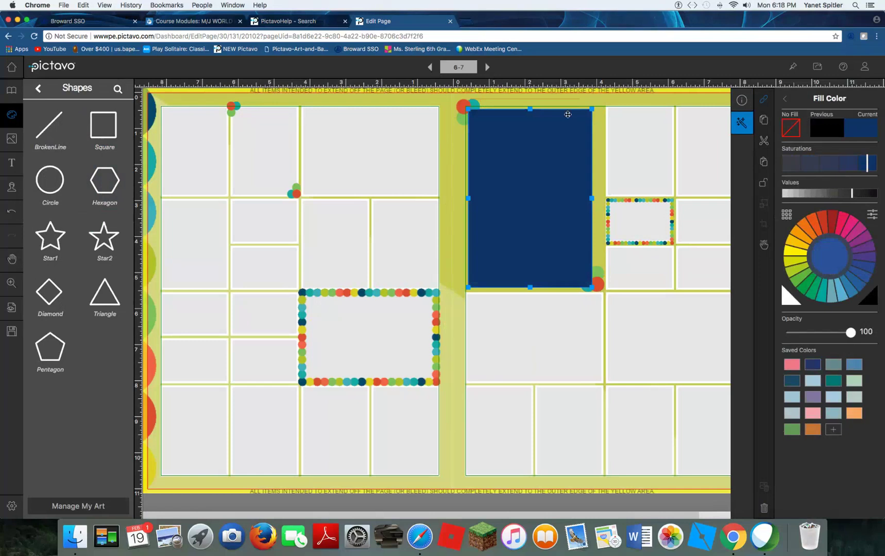
pyautogui.click(451, 159)
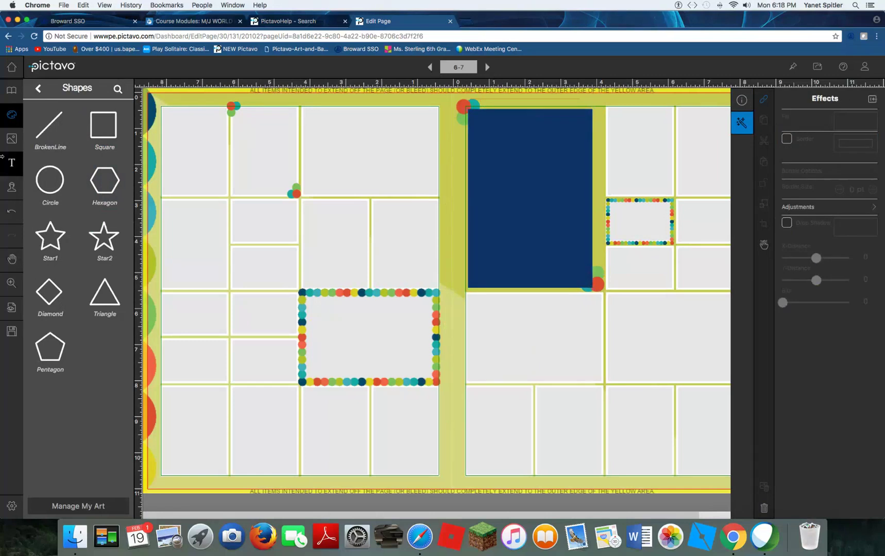
# Add an 'Add a Headline' text box and fit it over the navy rectangle.
pyautogui.click(10, 163)
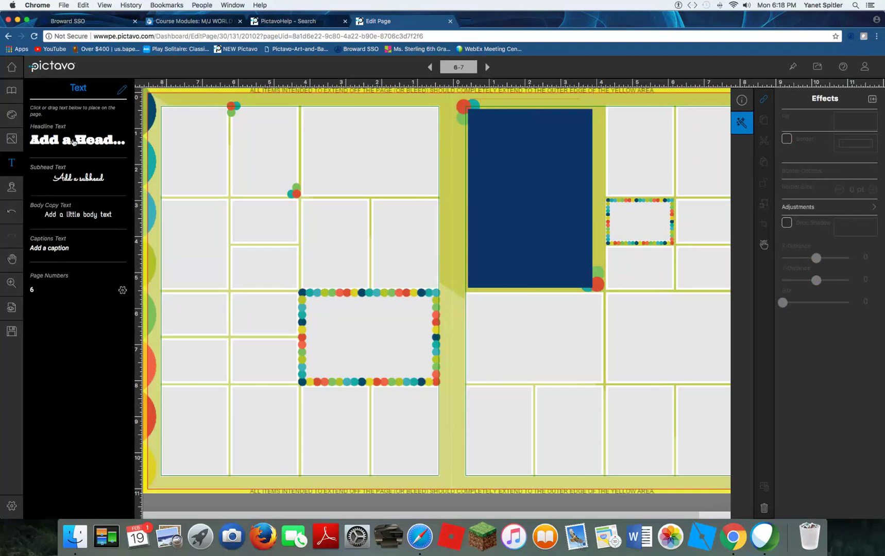
pyautogui.click(74, 142)
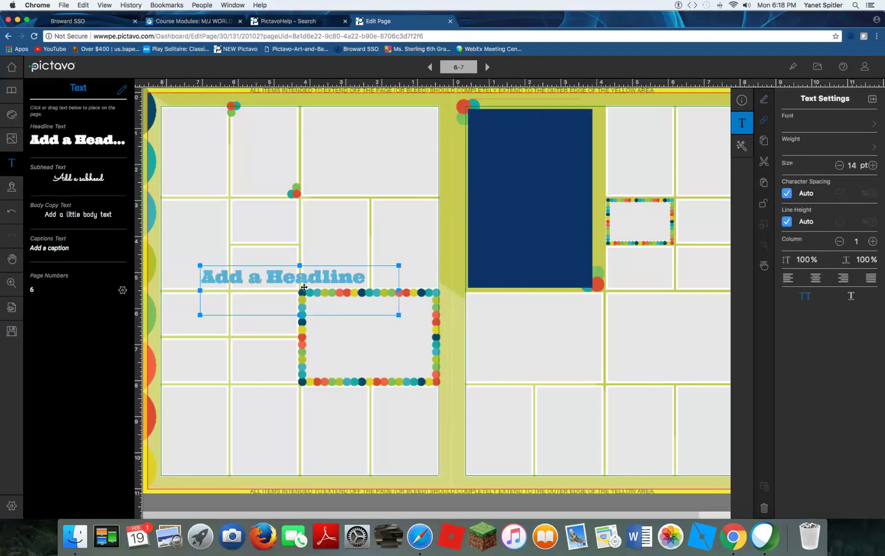
pyautogui.moveTo(284, 279); pyautogui.dragTo(562, 132)
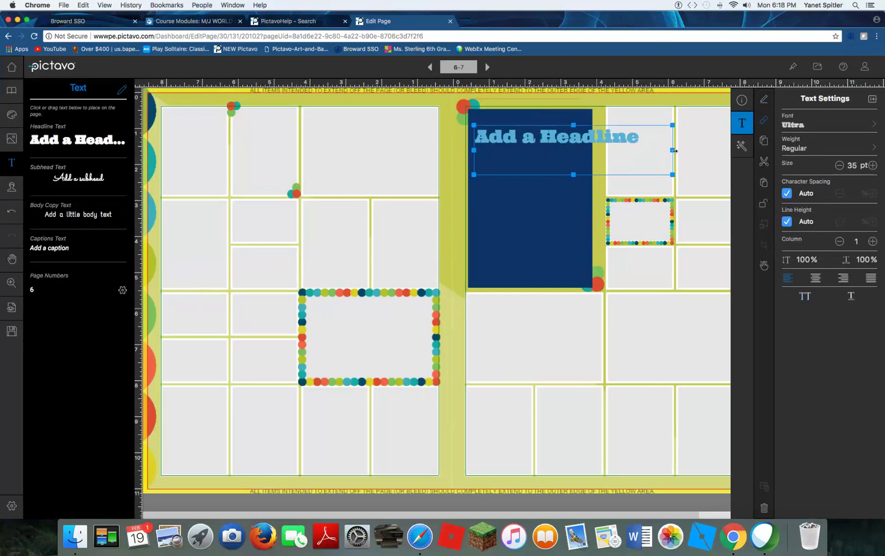
pyautogui.moveTo(672, 150); pyautogui.dragTo(574, 155)
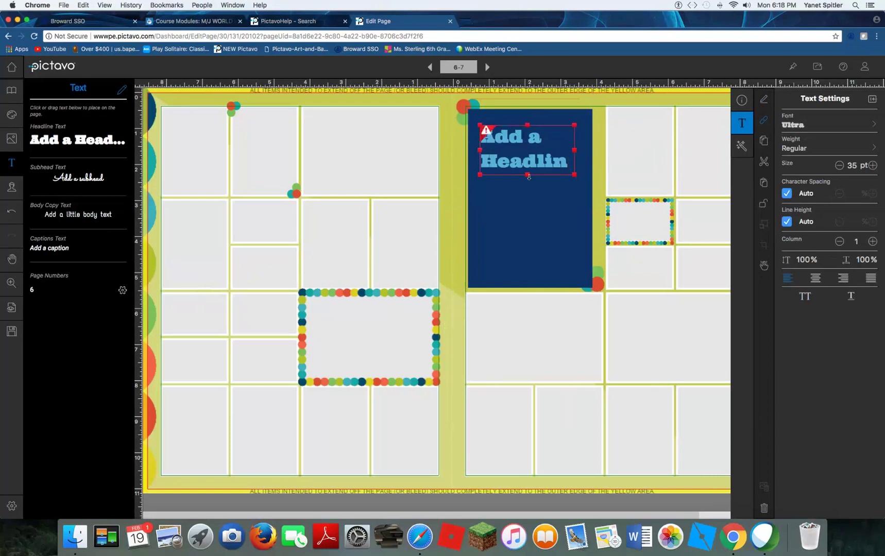
pyautogui.moveTo(527, 176); pyautogui.dragTo(524, 275)
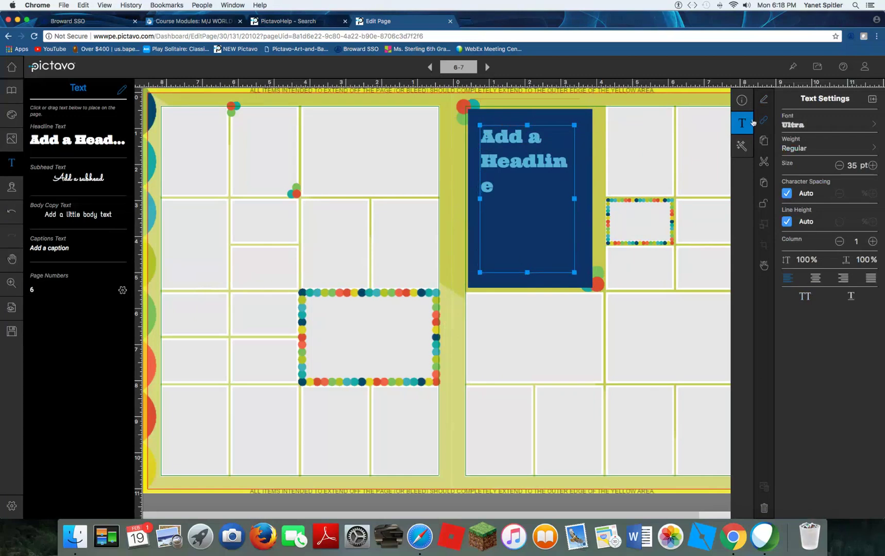
# Make the headline text white and centred, then save the spread.
pyautogui.click(742, 146)
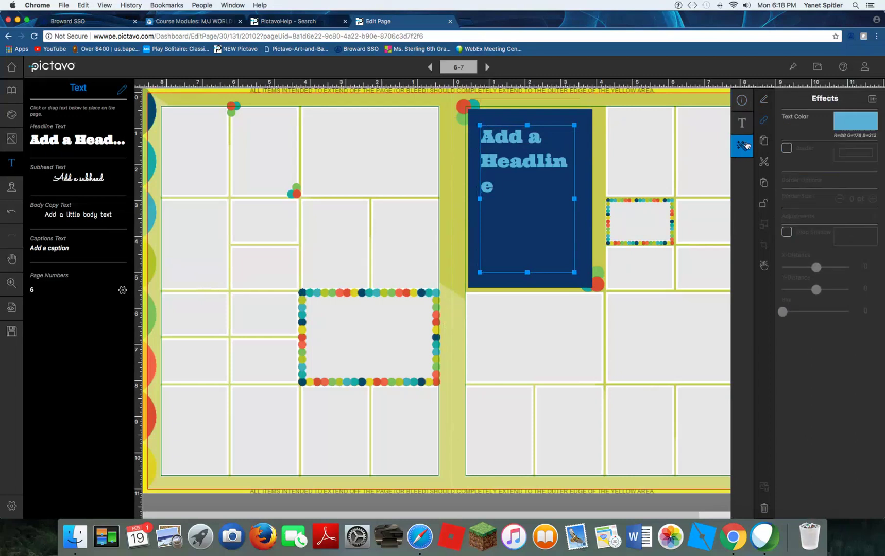
pyautogui.click(848, 126)
pyautogui.click(788, 301)
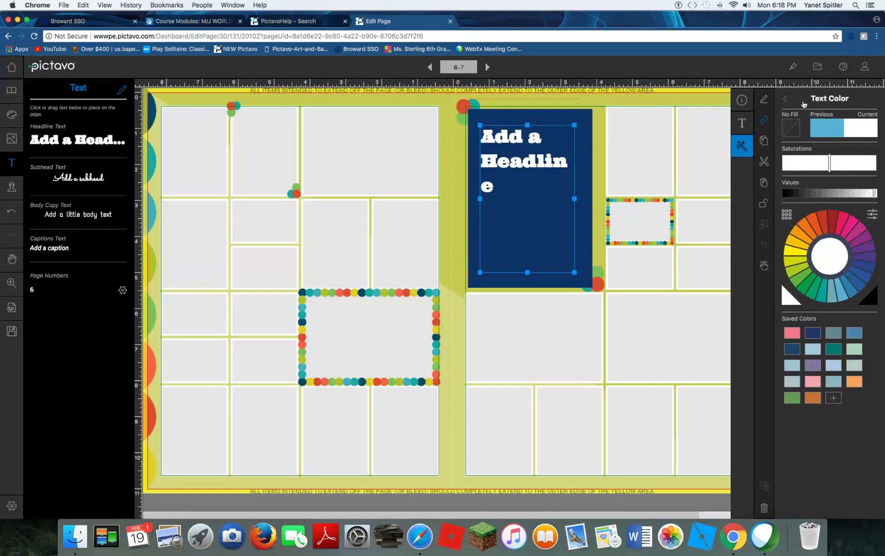
pyautogui.click(750, 123)
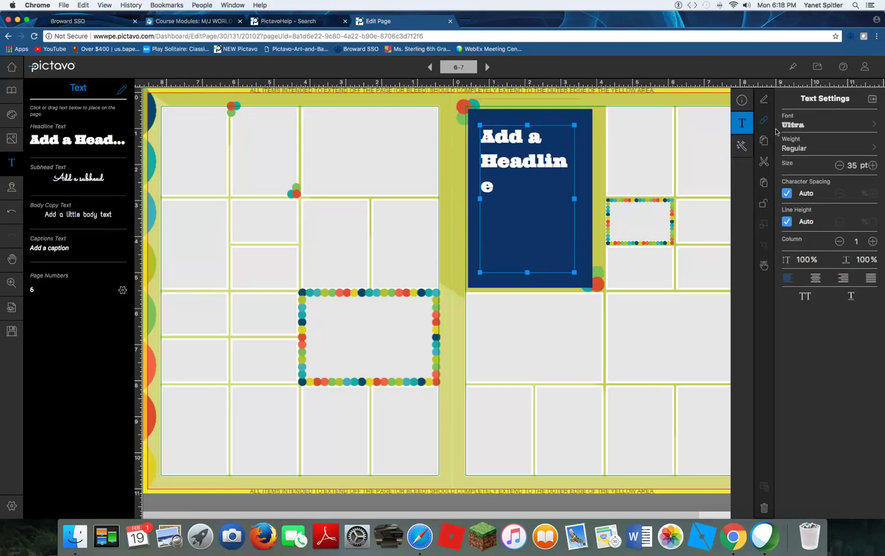
pyautogui.click(814, 279)
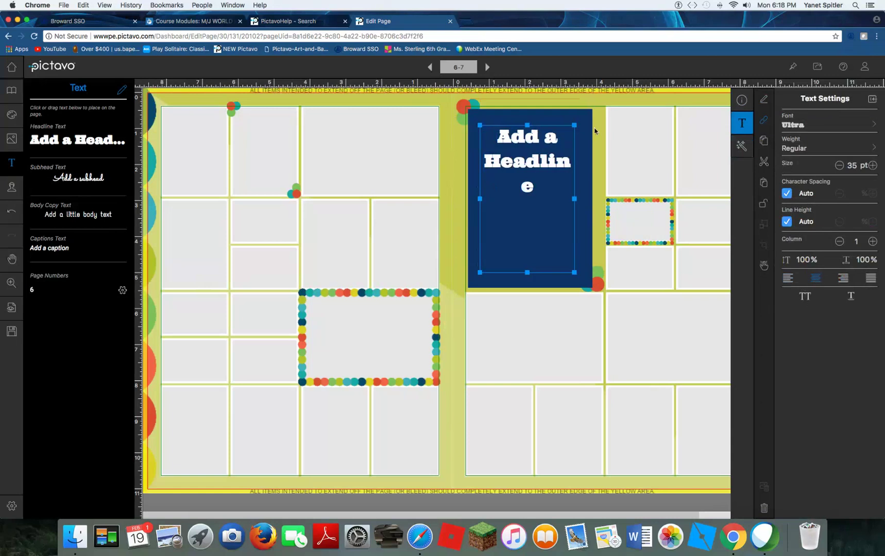
pyautogui.click(11, 333)
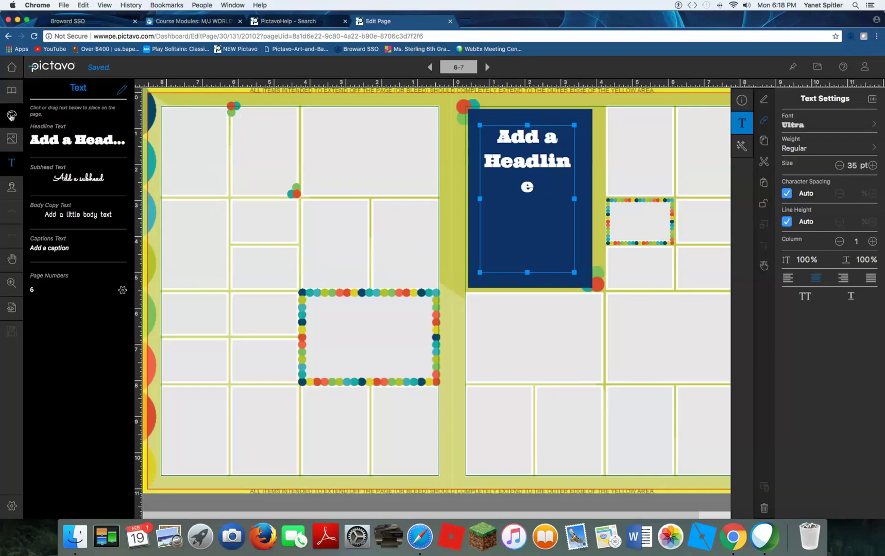
# Save the current spread to User Created templates under the name 'Clubs'.
pyautogui.click(11, 116)
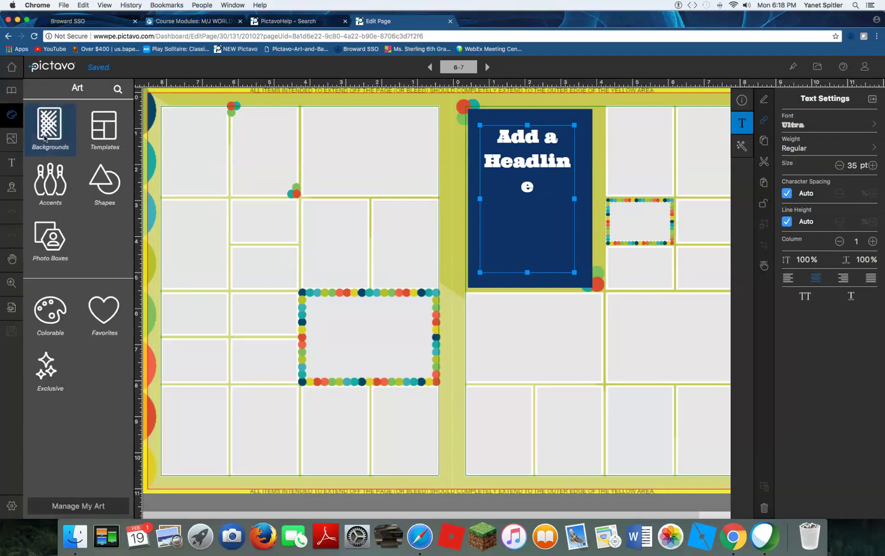
pyautogui.click(100, 131)
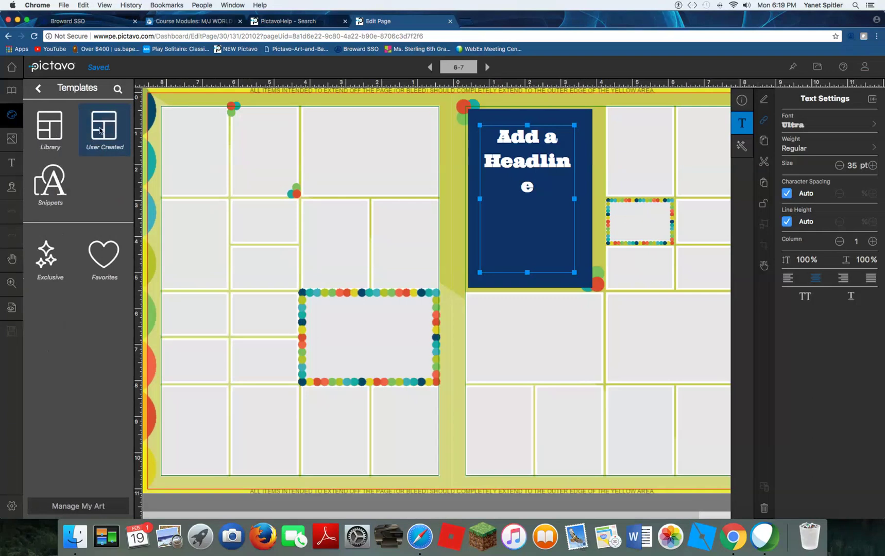
pyautogui.click(101, 128)
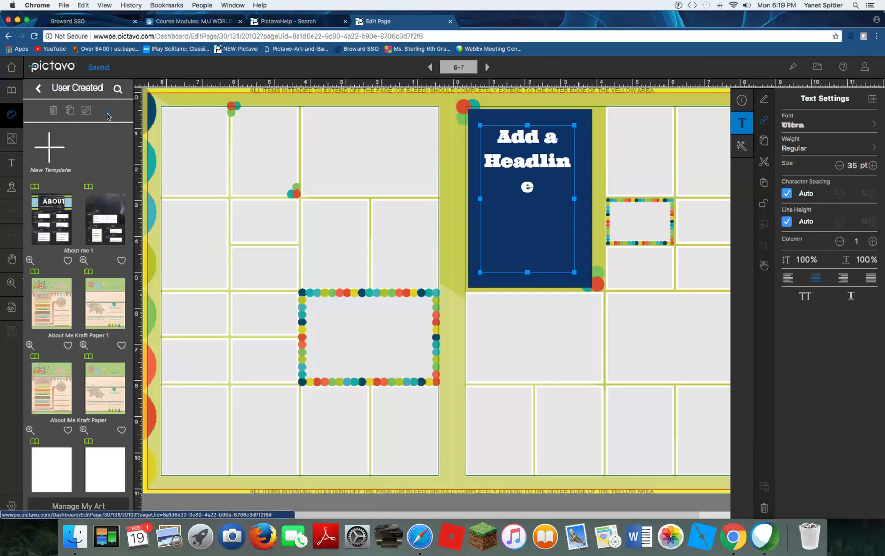
pyautogui.click(107, 113)
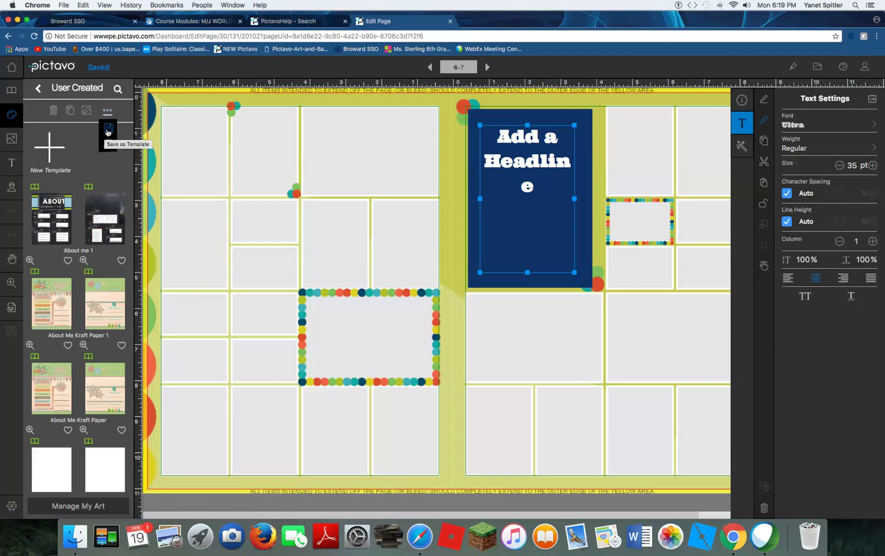
pyautogui.click(108, 129)
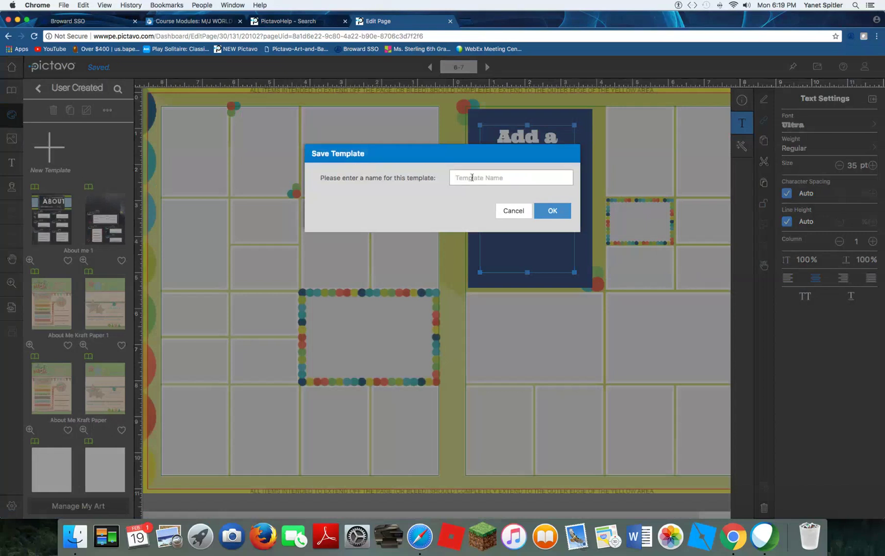
pyautogui.write('Clubs')
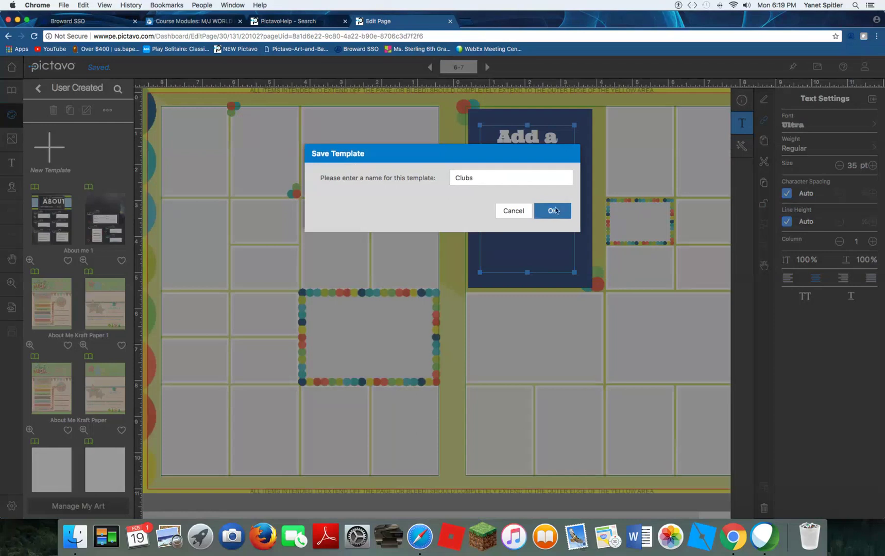
pyautogui.click(554, 211)
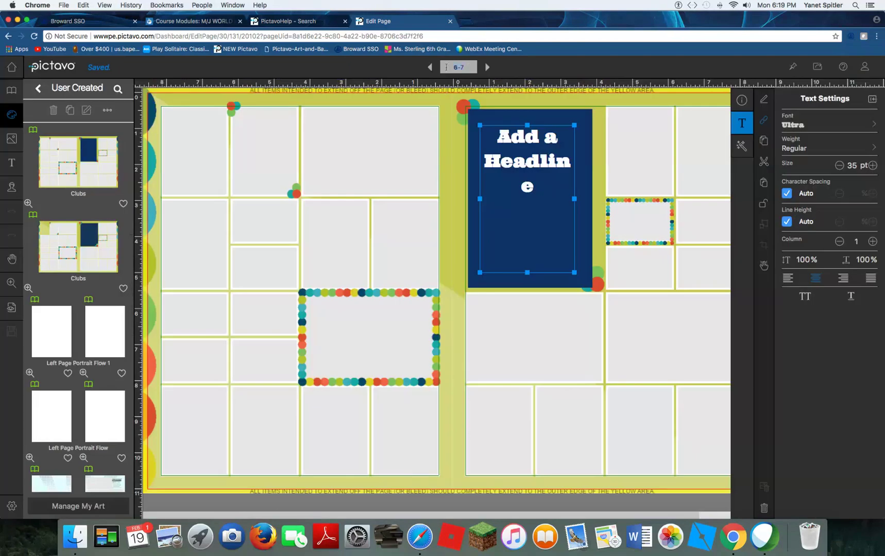
# Go to page 8 and bring up the User Created templates.
pyautogui.write('8')
pyautogui.press('Return')
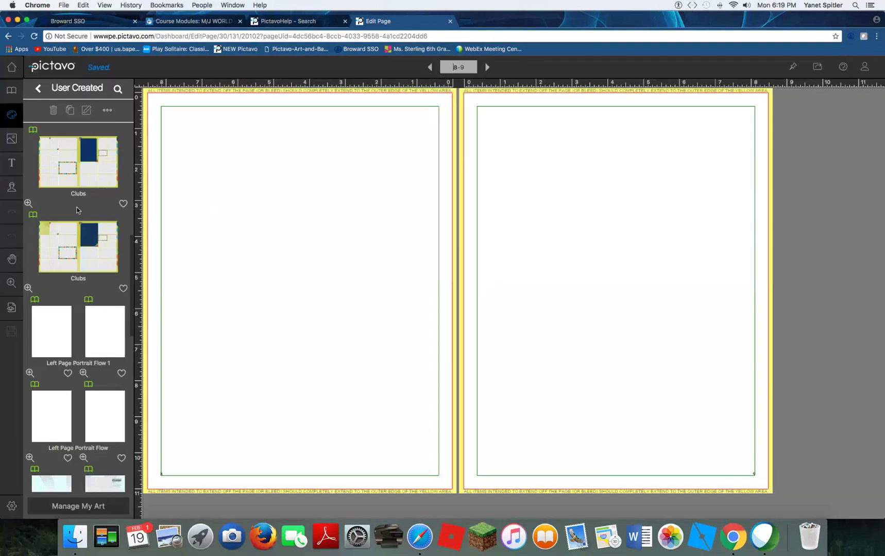
pyautogui.click(40, 90)
pyautogui.click(13, 122)
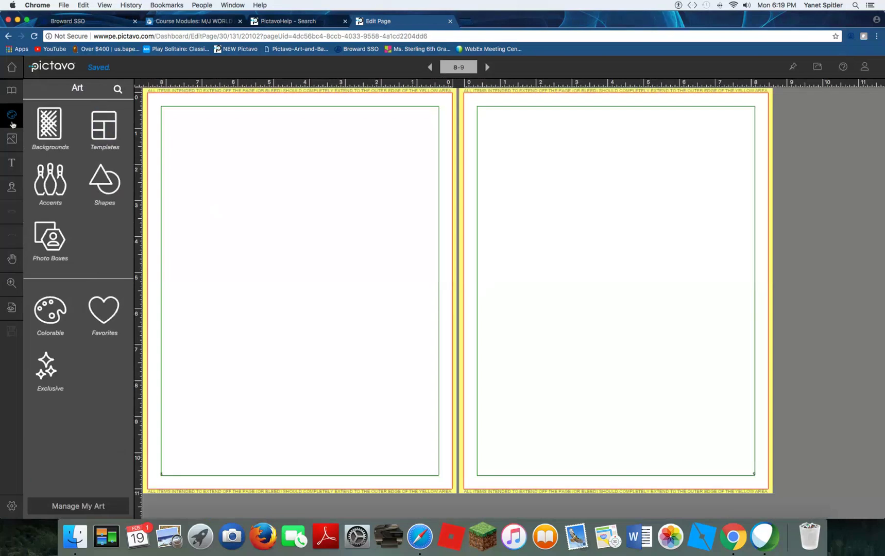
pyautogui.click(103, 130)
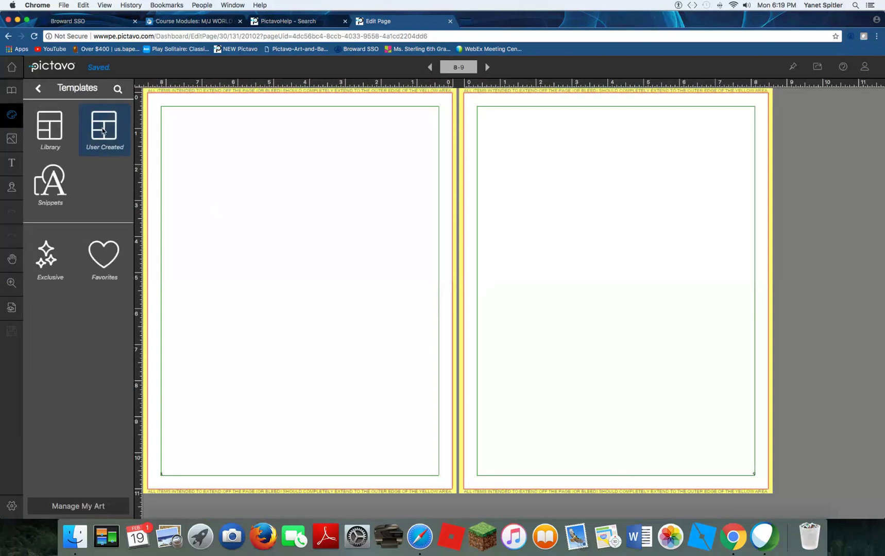
pyautogui.click(103, 130)
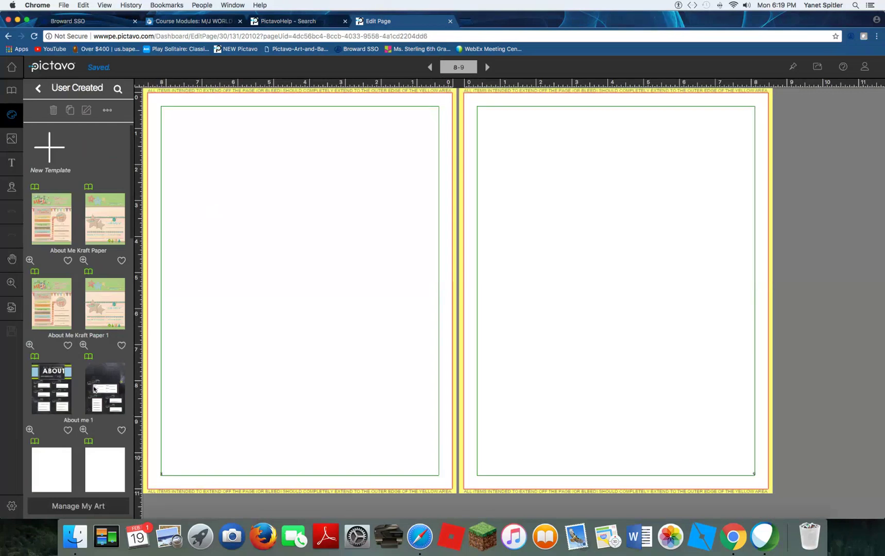
# Apply the Clubs template to the 8–9 spread, agreeing to clear existing items.
pyautogui.scroll(-5, 95, 390)
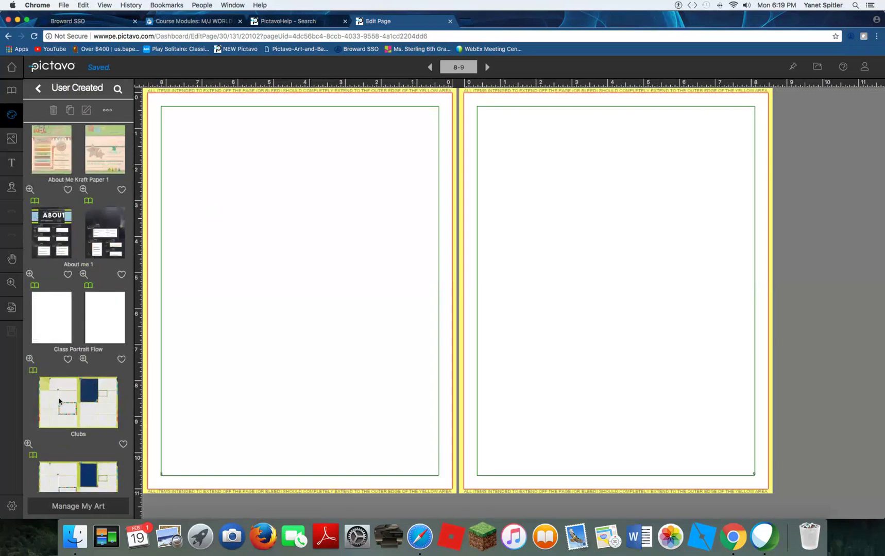
pyautogui.moveTo(59, 401)
pyautogui.mouseDown()
pyautogui.moveTo(153, 379)
pyautogui.moveTo(229, 387)
pyautogui.moveTo(70, 405)
pyautogui.mouseUp()
pyautogui.moveTo(67, 476); pyautogui.dragTo(257, 397)
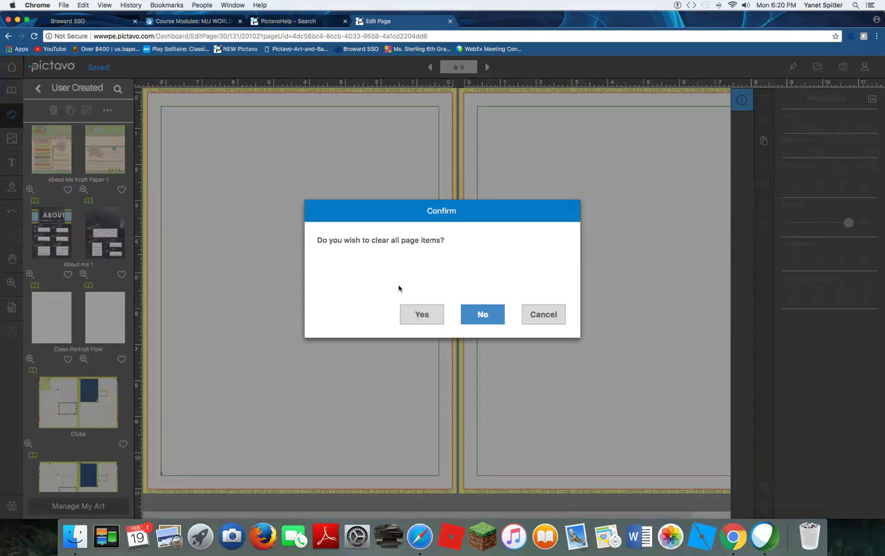
pyautogui.click(420, 313)
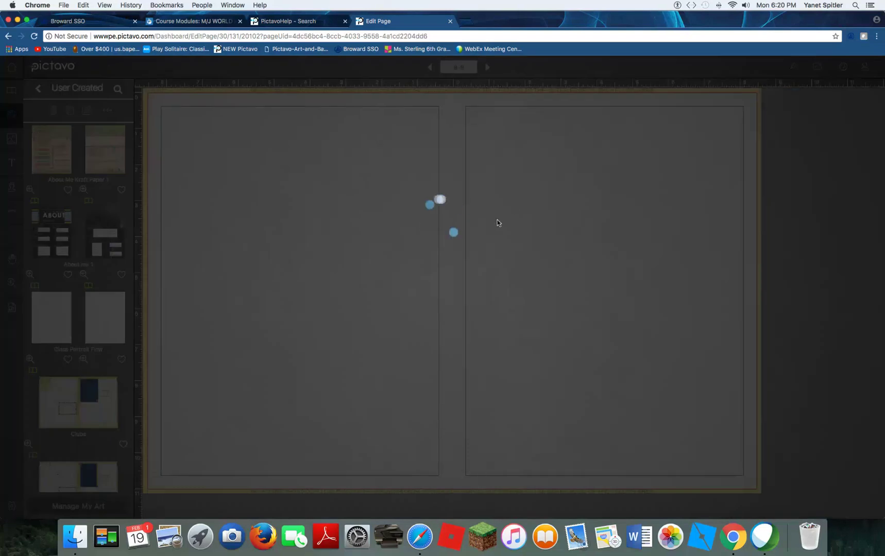